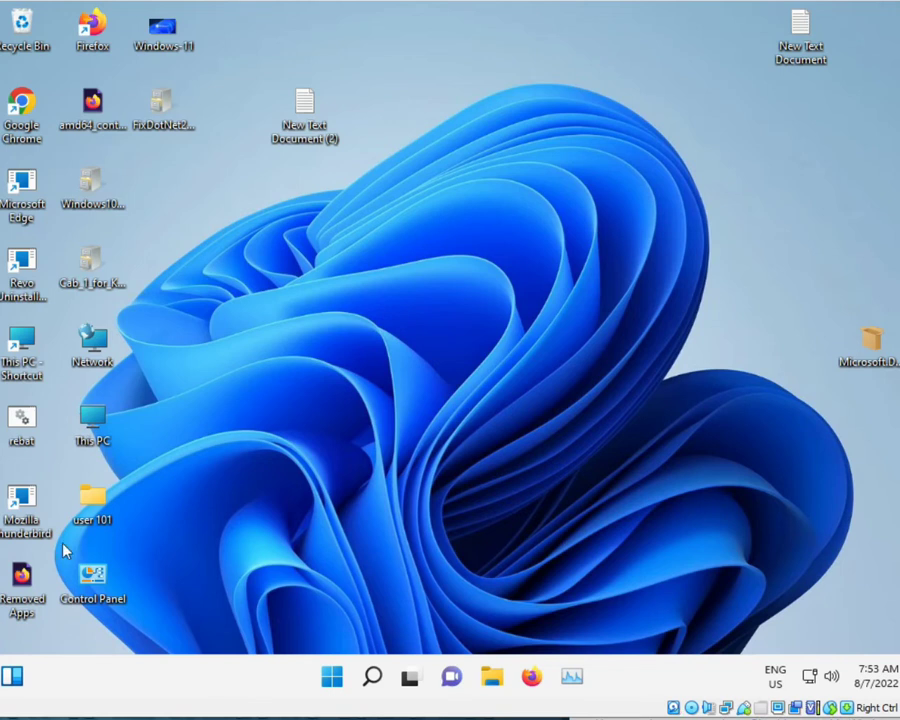
# Dismiss the Windows Security firewall-off notification and refresh the desktop from its context menu.
pyautogui.rightClick(379, 361)
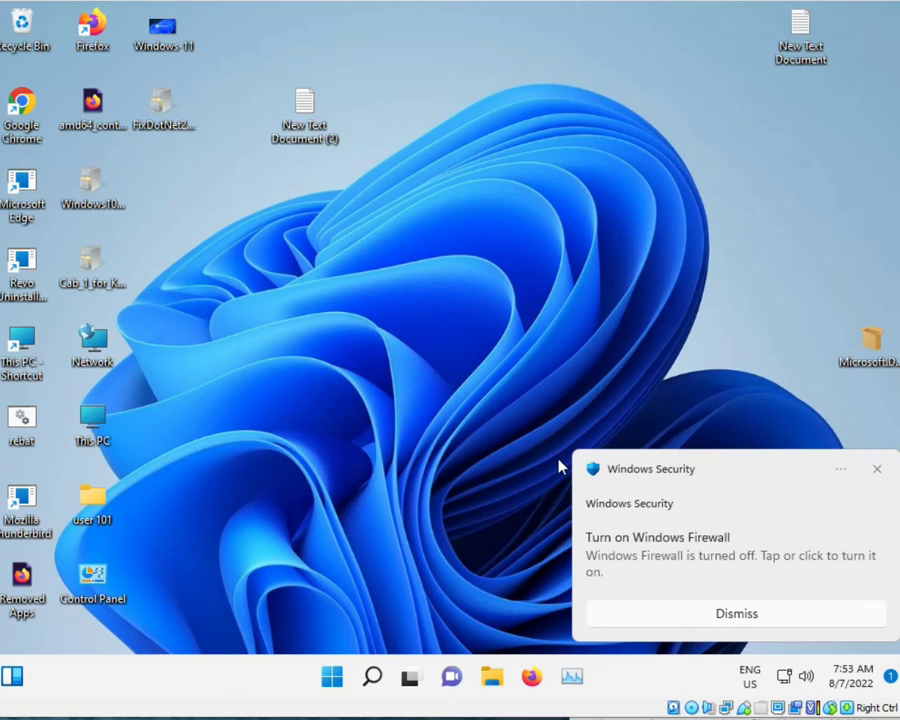
pyautogui.click(879, 470)
pyautogui.rightClick(362, 345)
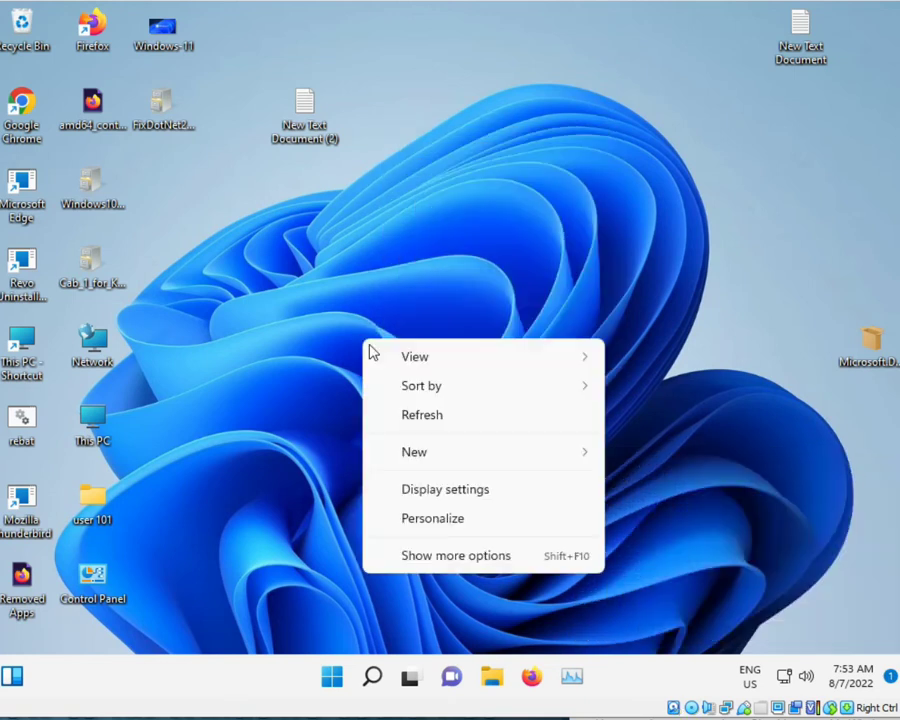
pyautogui.click(411, 412)
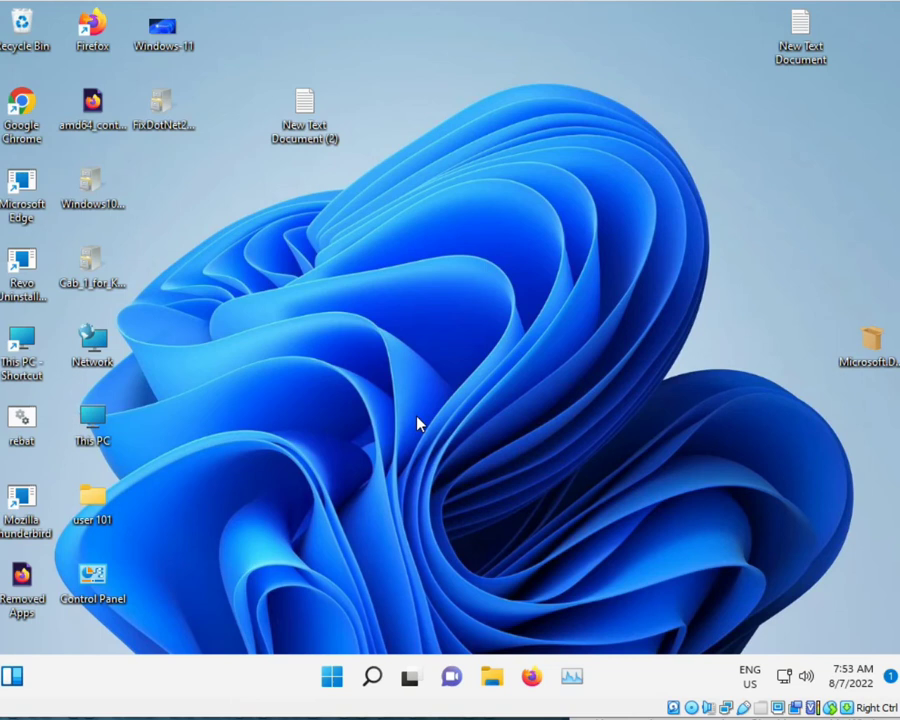
# Search for cmd and launch Command Prompt as administrator, approving the UAC prompt.
pyautogui.press('super+r')
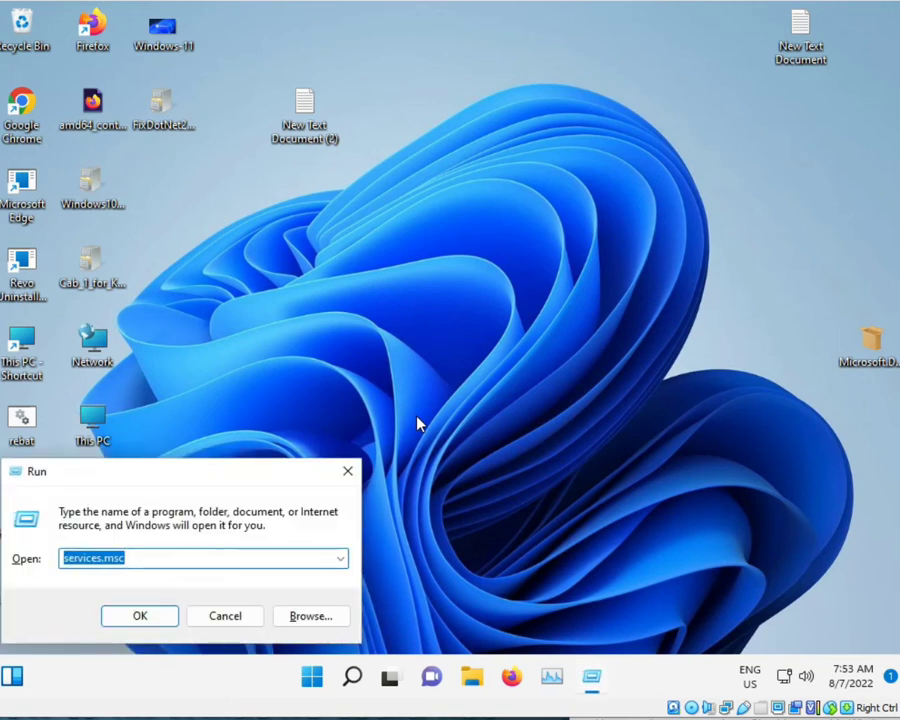
pyautogui.press('Return')
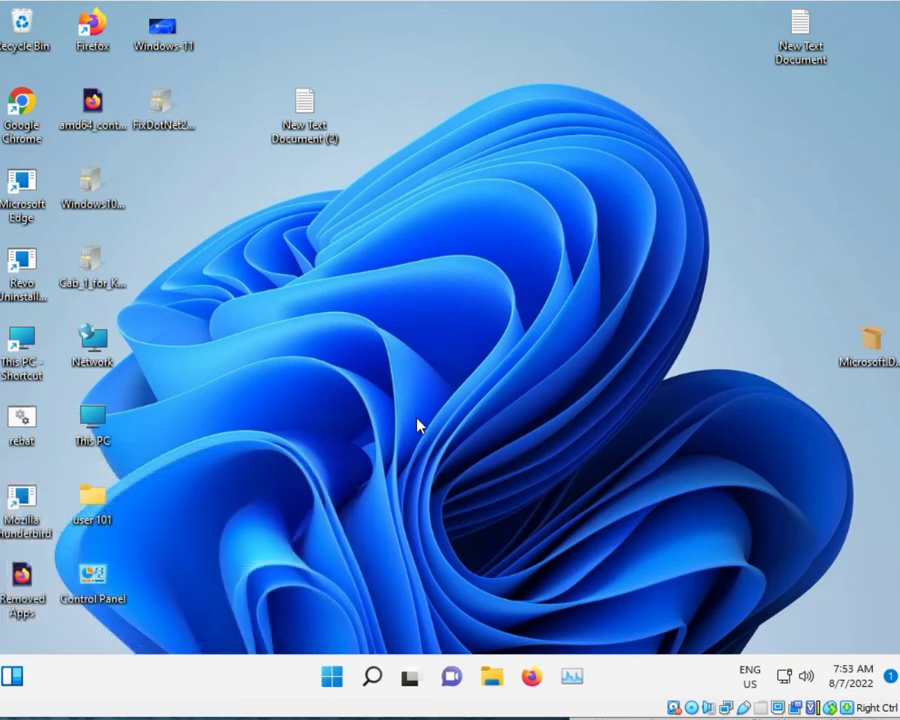
pyautogui.press('super')
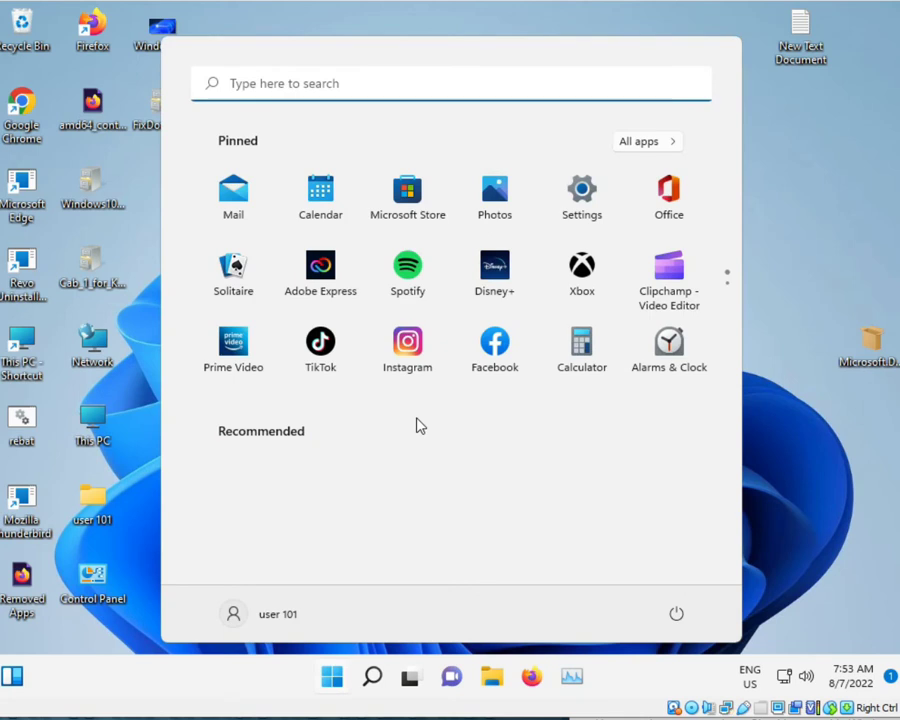
pyautogui.press('super+s')
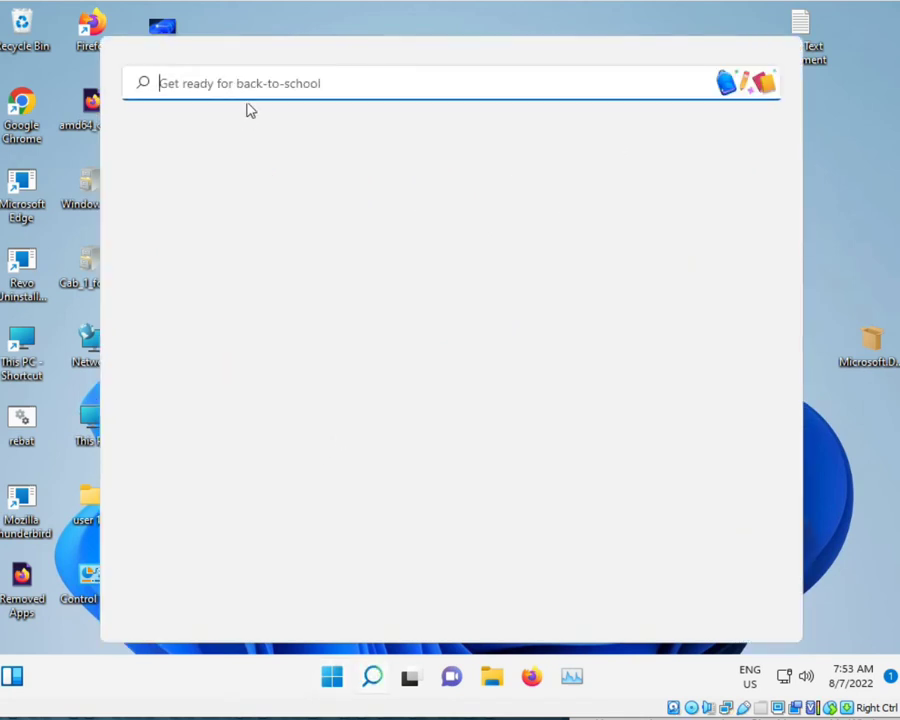
pyautogui.write('cmd')
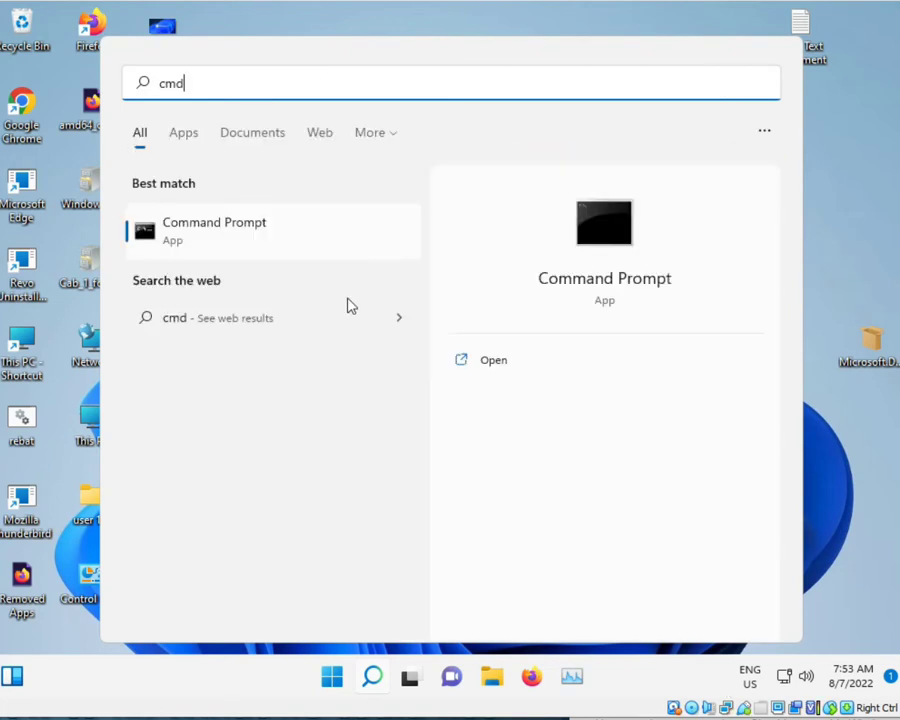
pyautogui.rightClick(260, 250)
pyautogui.click(297, 266)
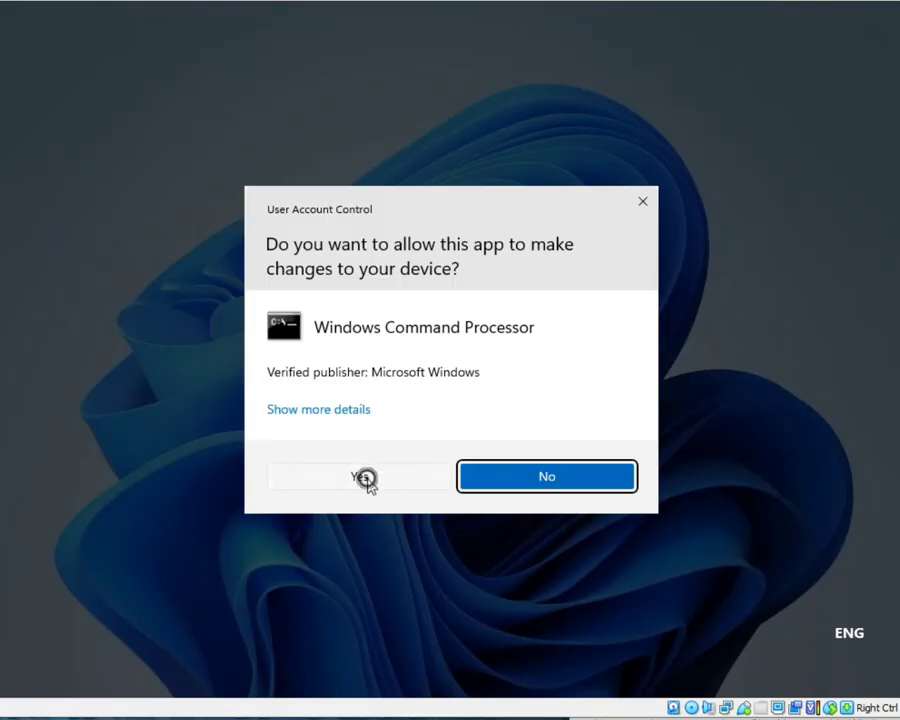
pyautogui.click(365, 477)
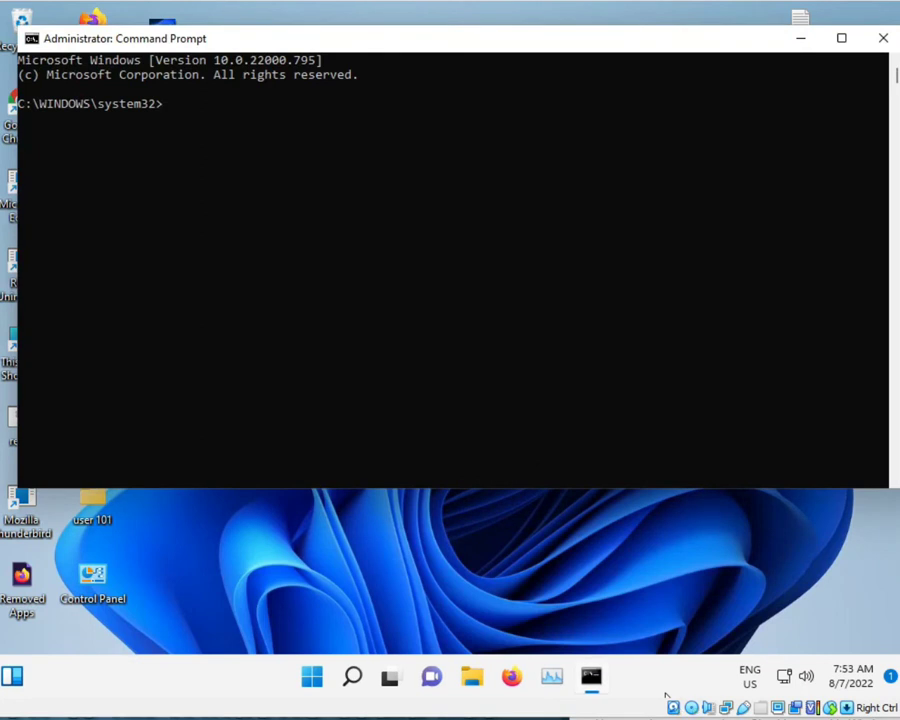
# Run sfc /scannow in the elevated console and minimize it while verification proceeds.
pyautogui.click(168, 109)
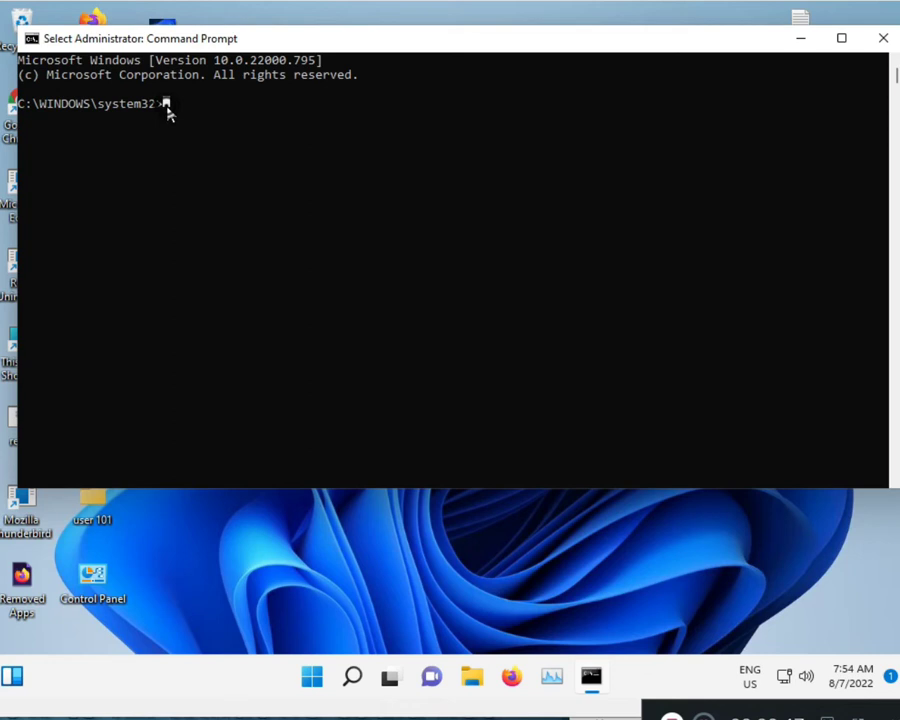
pyautogui.press('Escape')
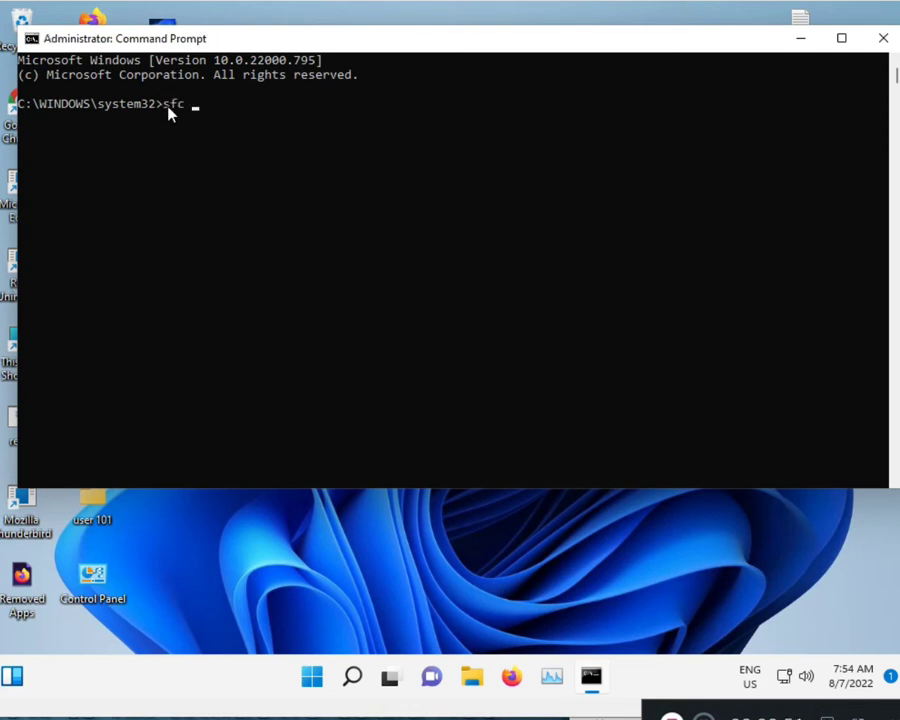
pyautogui.write('/')
pyautogui.write('scanno')
pyautogui.write('w')
pyautogui.press('Return')
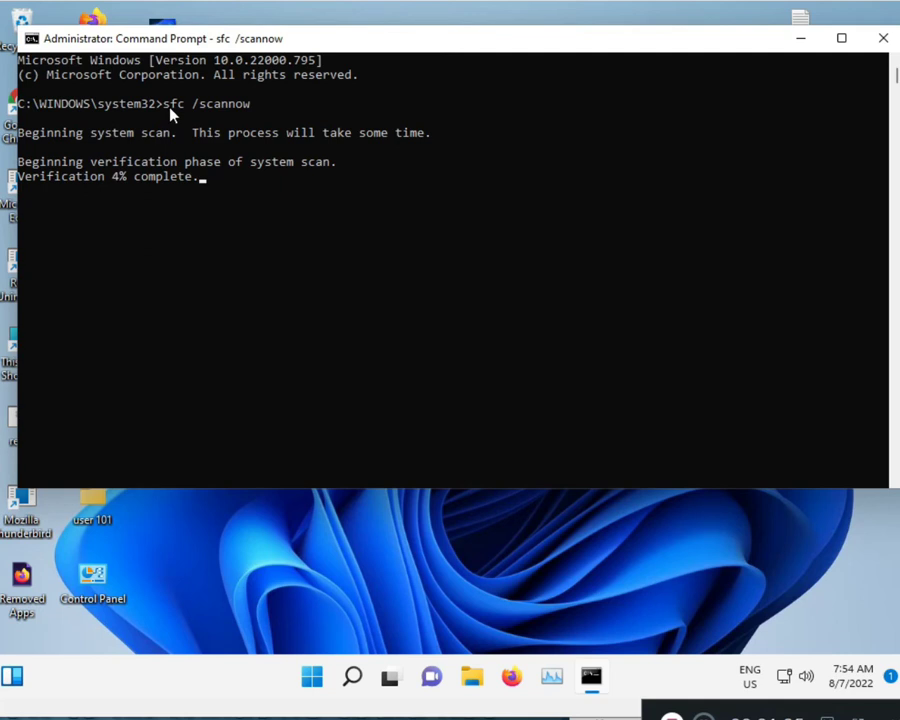
pyautogui.click(801, 41)
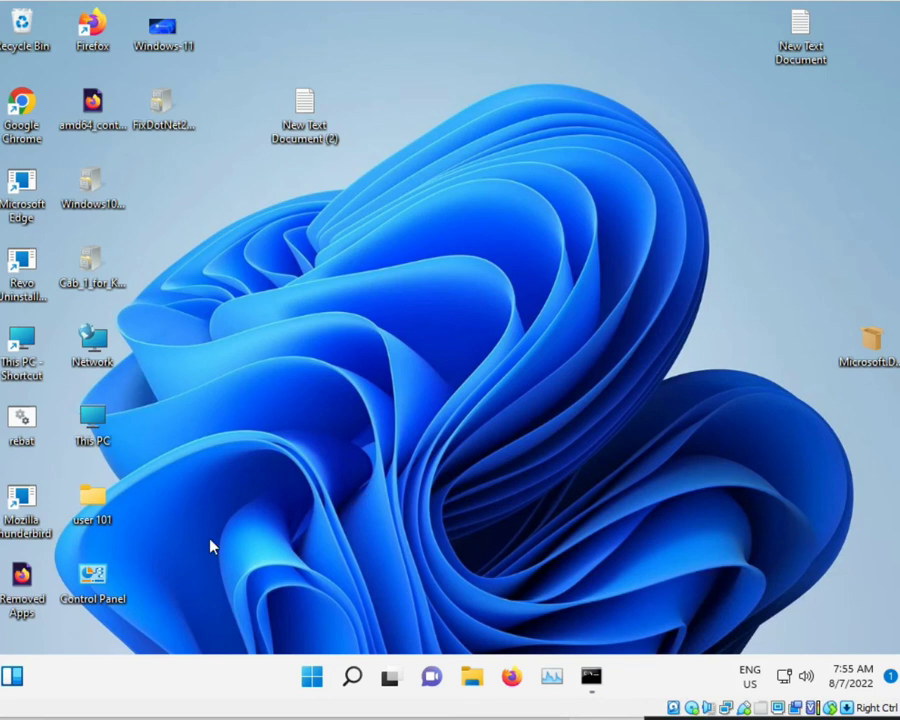
# Search Start for 'con' and open Control Panel from the results.
pyautogui.click(313, 675)
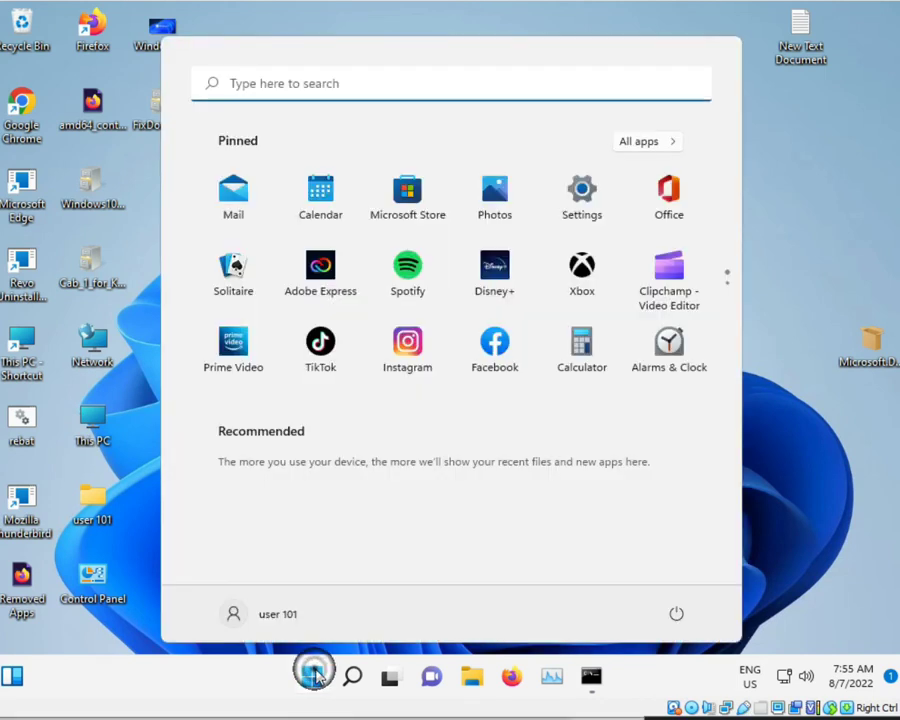
pyautogui.write('co')
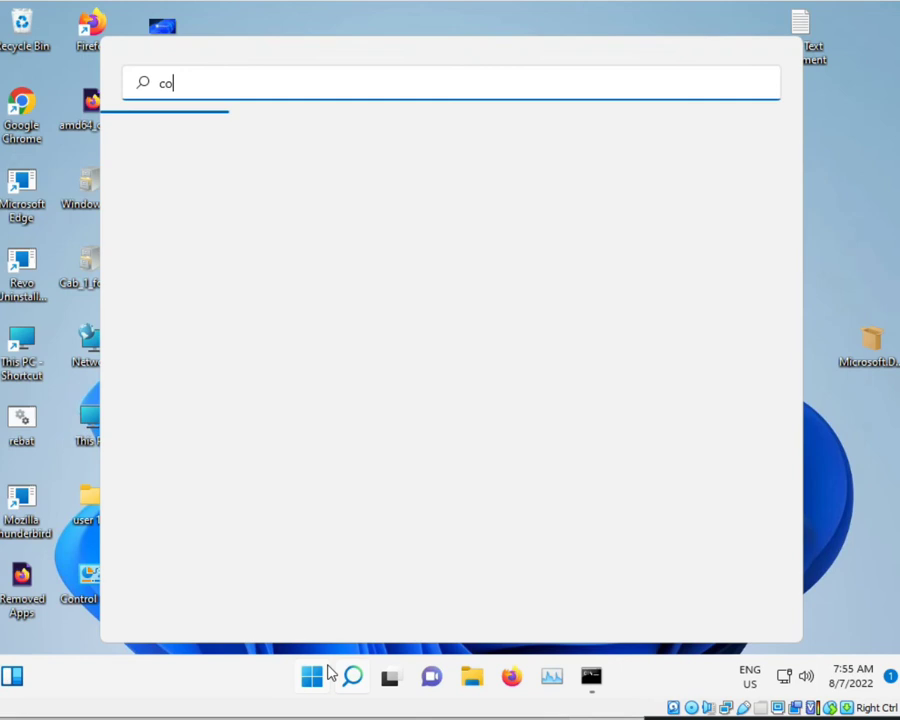
pyautogui.write('n')
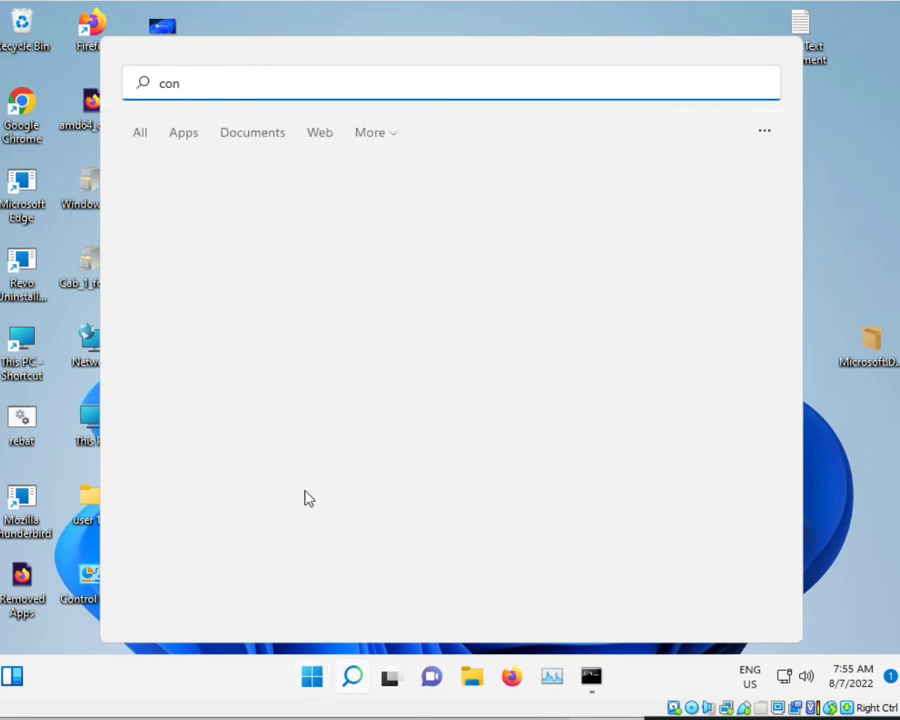
pyautogui.click(253, 245)
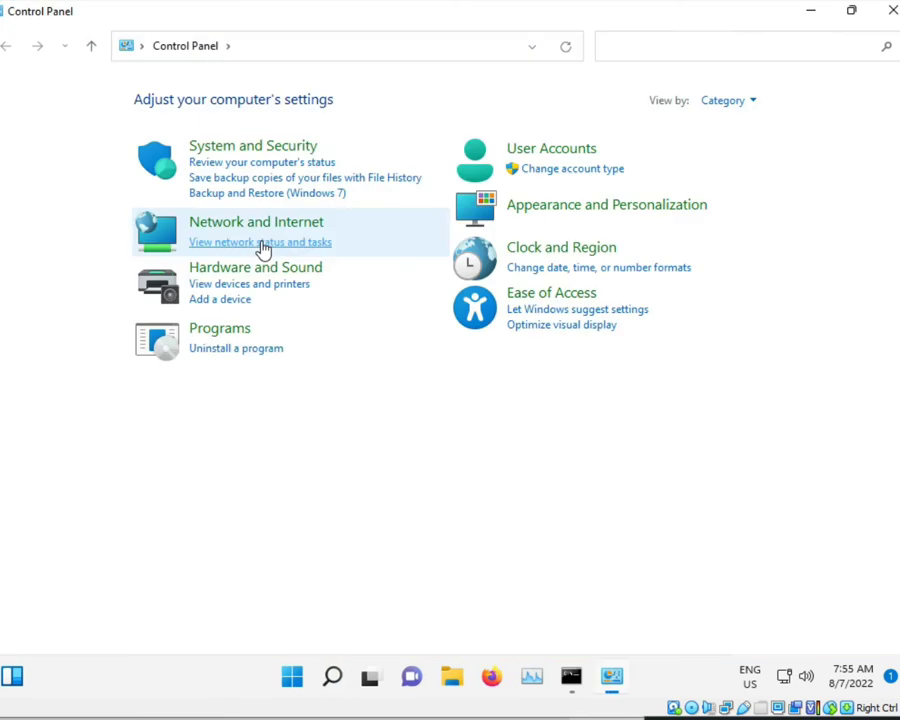
# Navigate Network and Internet to Network and Sharing Center and open the Ethernet status.
pyautogui.click(738, 101)
pyautogui.click(738, 124)
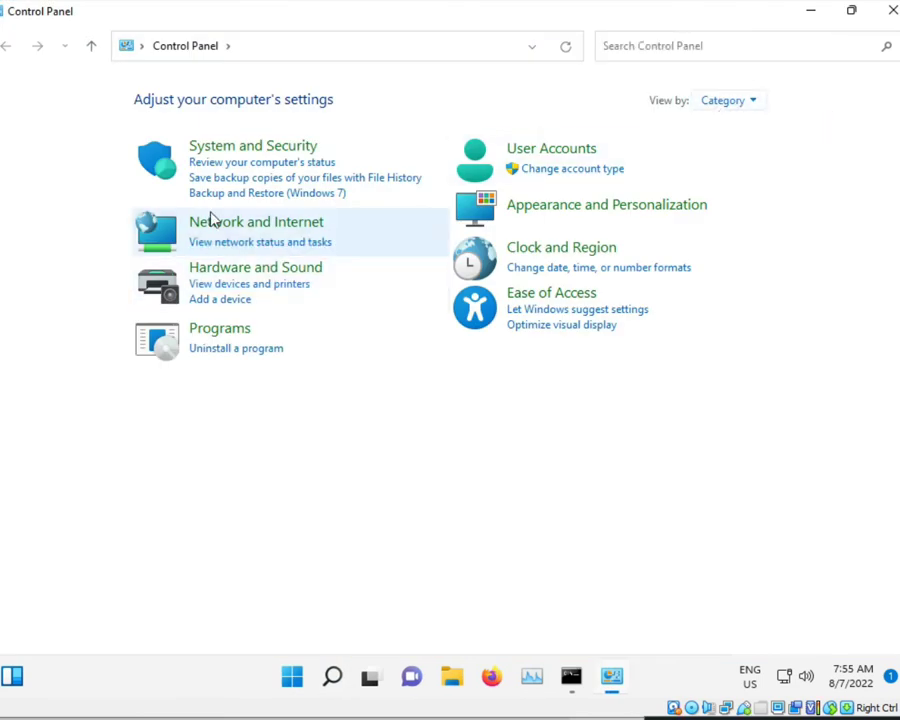
pyautogui.click(224, 224)
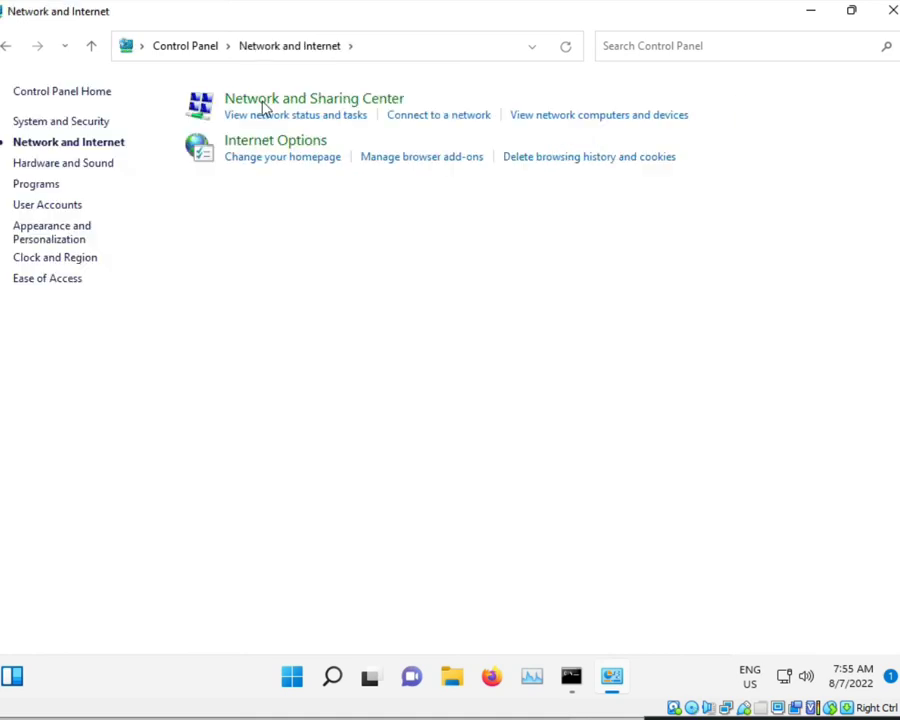
pyautogui.click(287, 101)
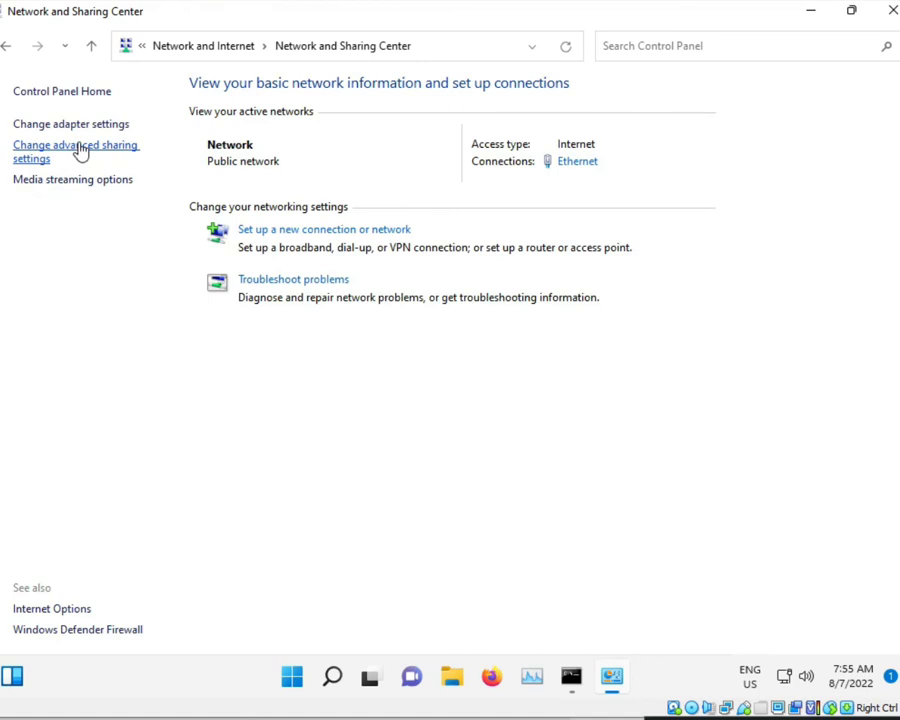
pyautogui.click(566, 163)
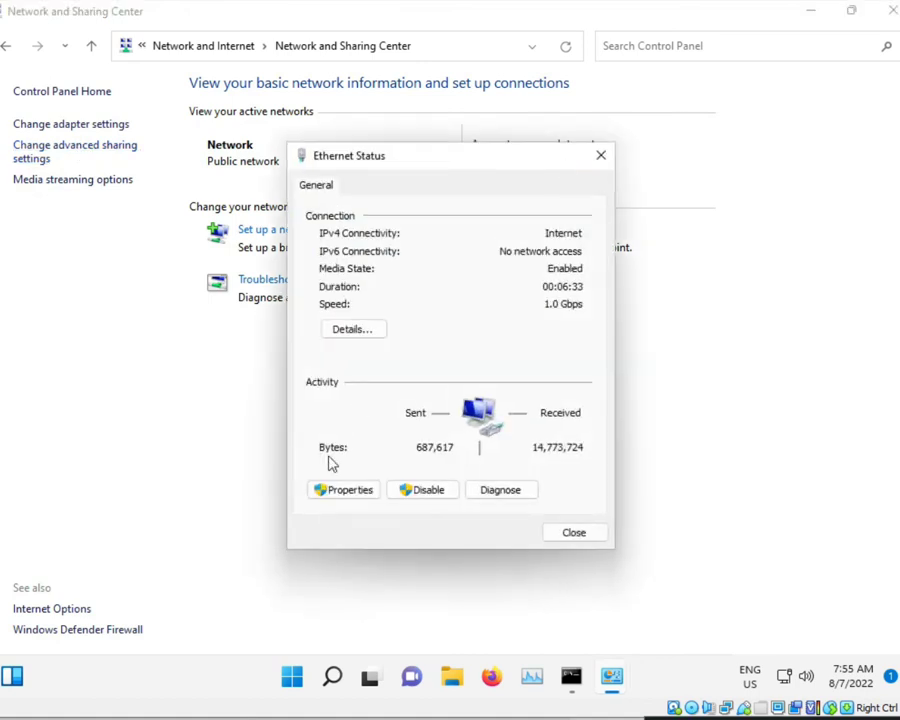
# Uncheck Internet Protocol Version 6 (TCP/IPv6) in Ethernet properties, confirm, and close the network windows.
pyautogui.click(336, 488)
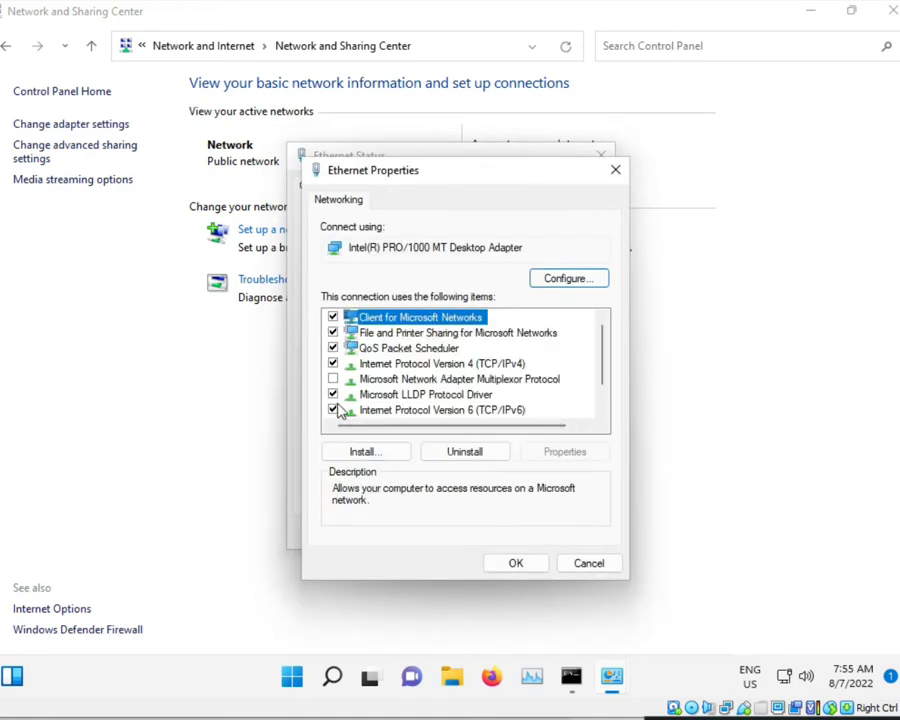
pyautogui.click(333, 410)
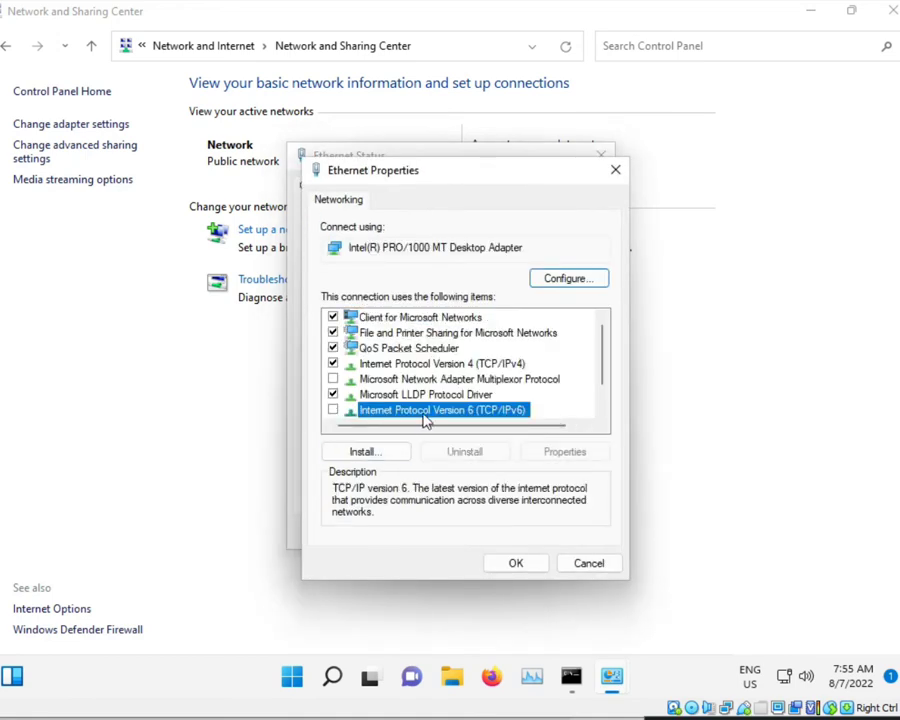
pyautogui.click(540, 562)
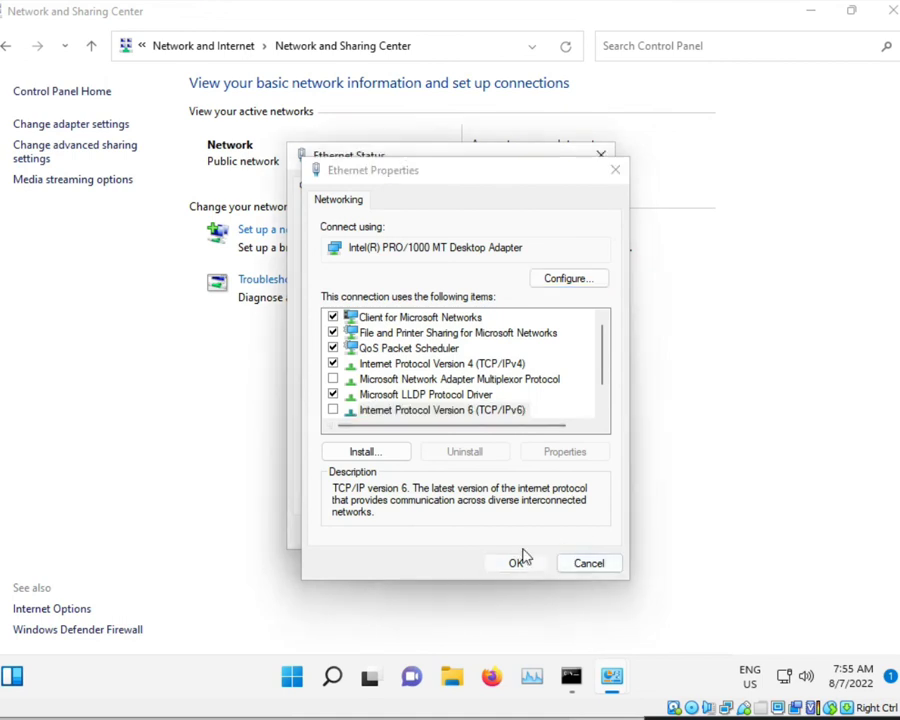
pyautogui.click(563, 533)
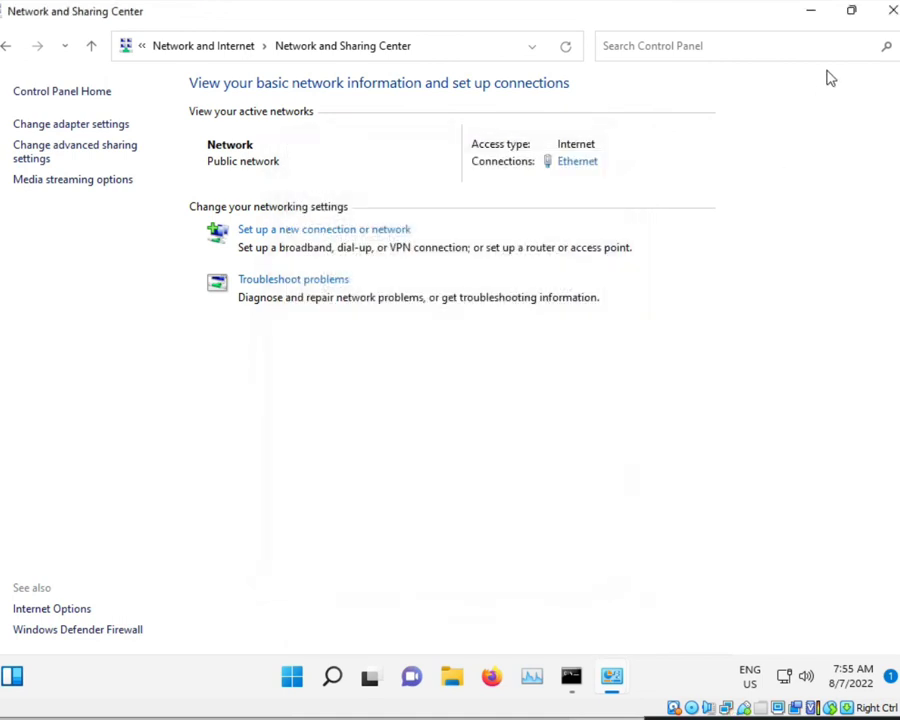
pyautogui.click(888, 10)
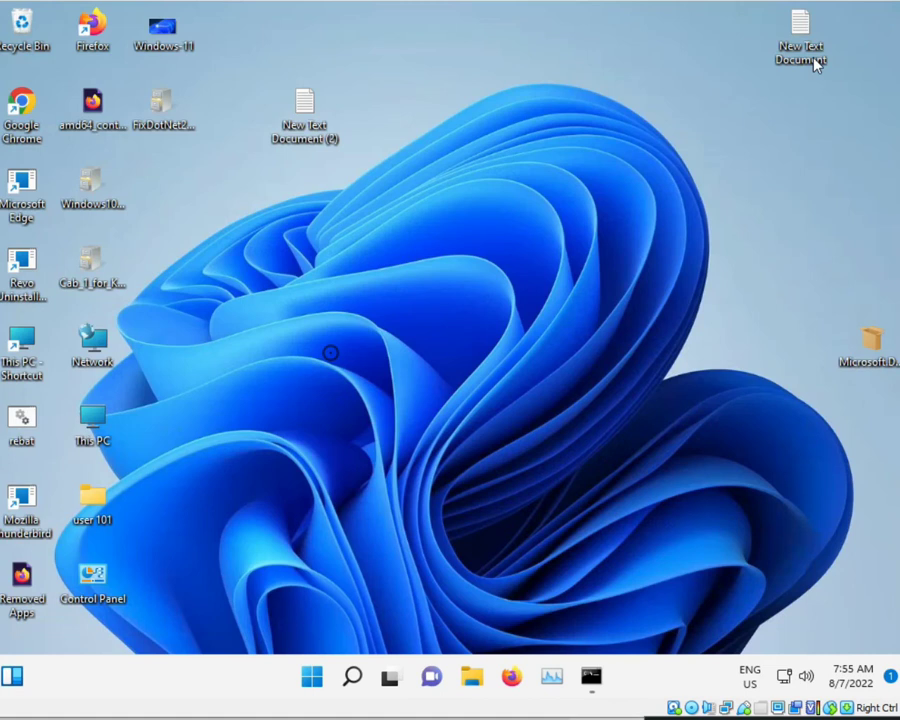
# Refresh the desktop, close Display settings, then restore and close the scanning Command Prompt.
pyautogui.click(331, 350)
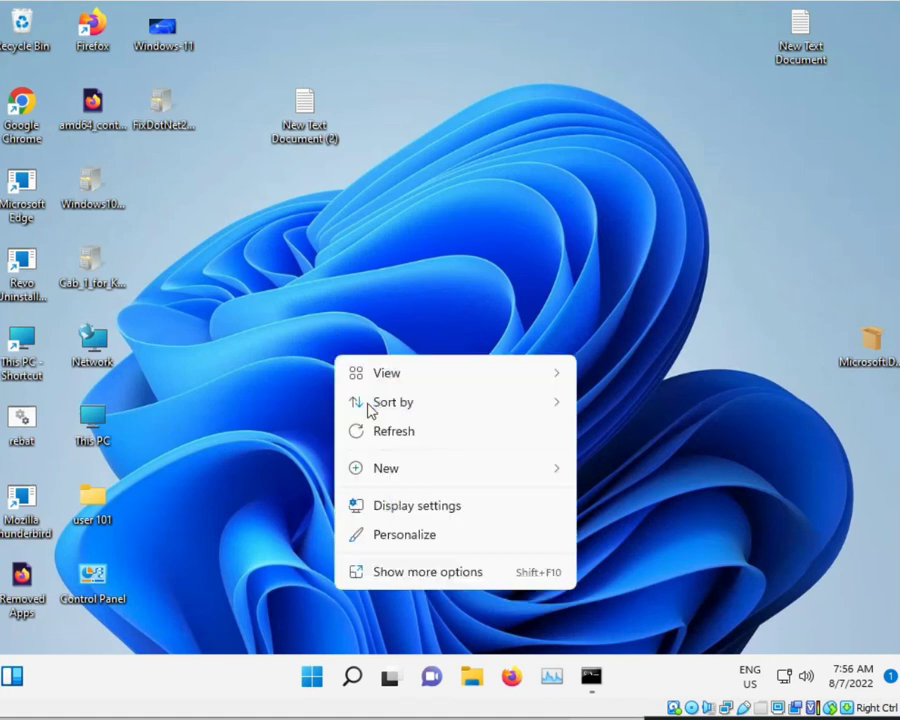
pyautogui.click(372, 428)
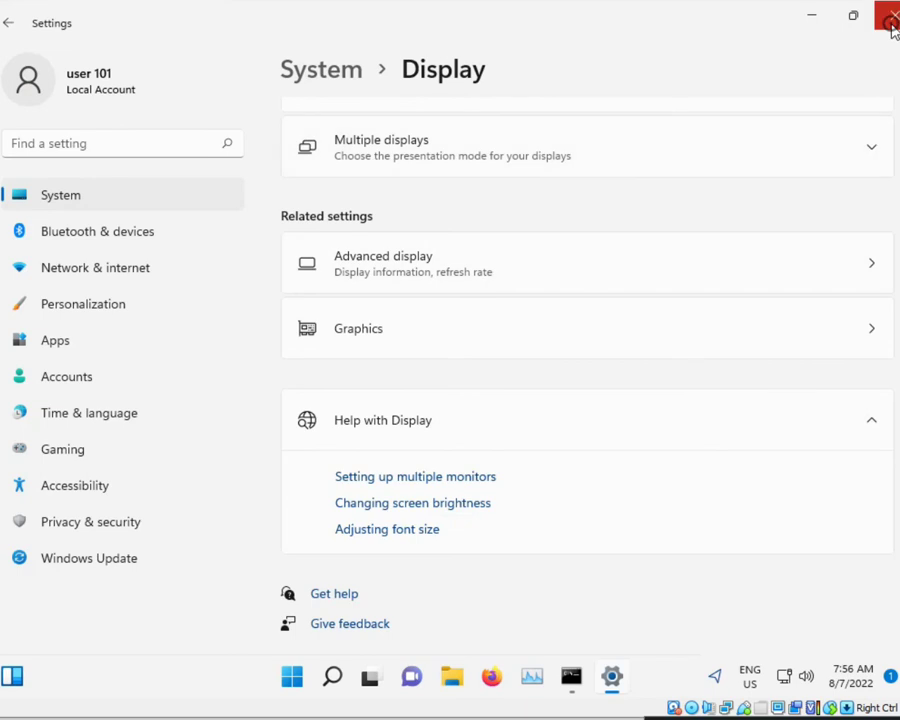
pyautogui.click(893, 16)
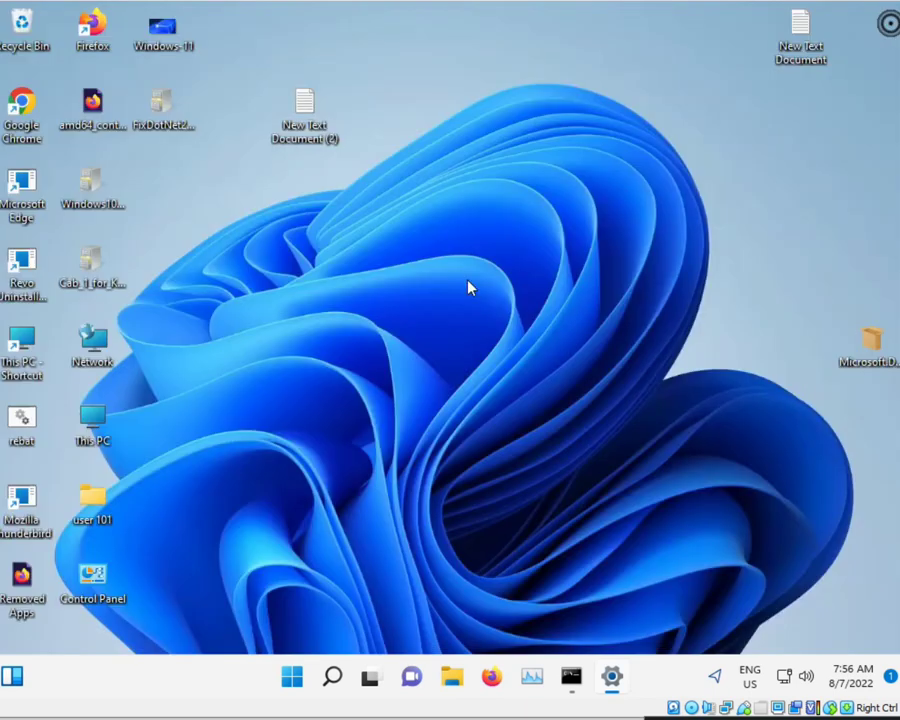
pyautogui.rightClick(327, 343)
pyautogui.click(593, 678)
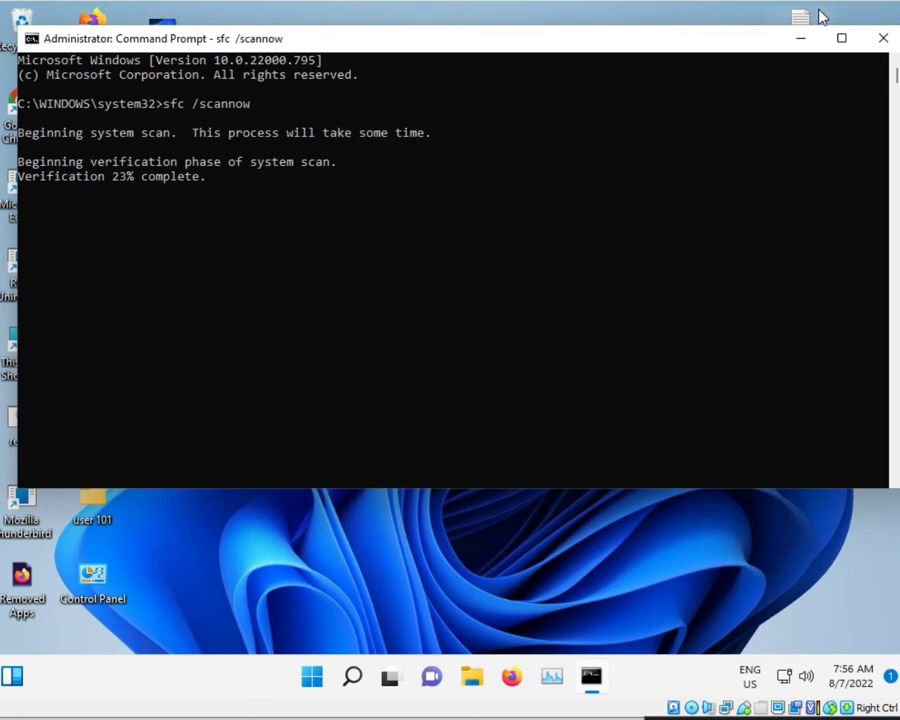
pyautogui.click(880, 38)
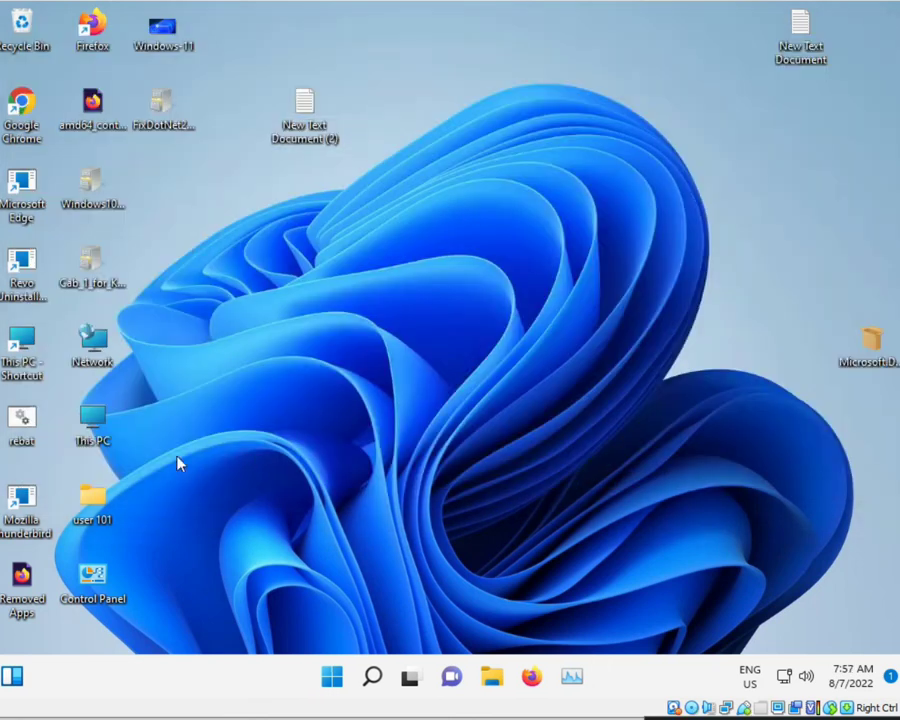
# Go through User Accounts and Change account type to 'Add a new user in PC settings'.
pyautogui.doubleClick(92, 578)
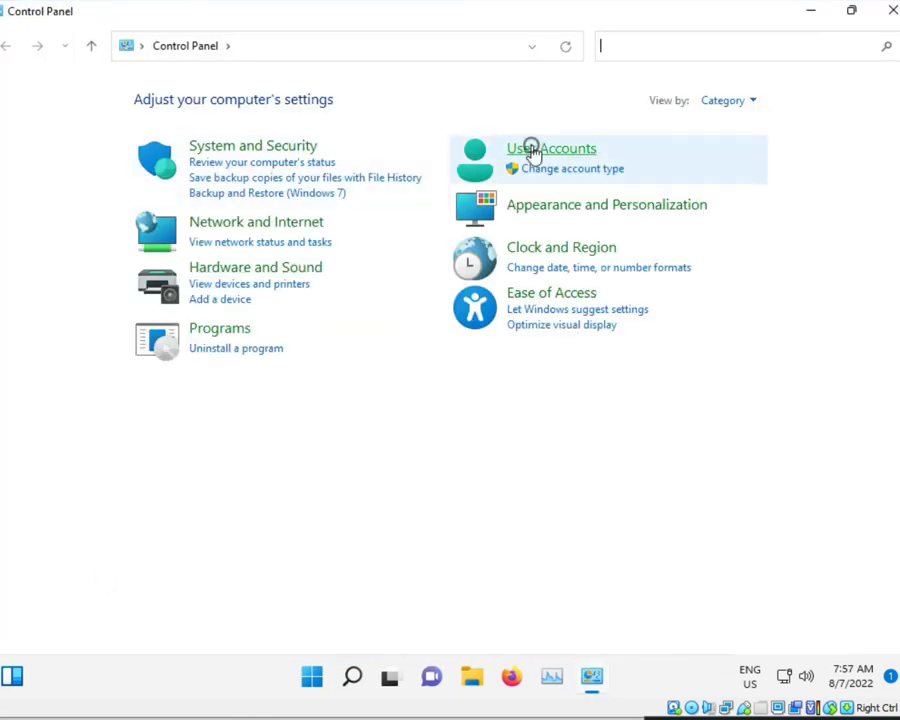
pyautogui.click(531, 148)
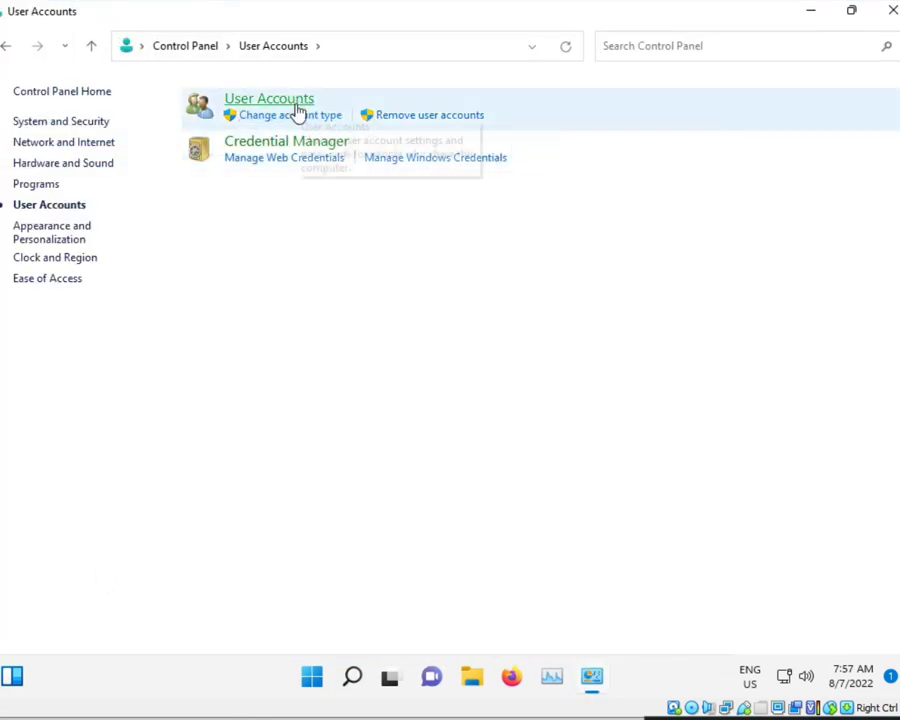
pyautogui.click(297, 115)
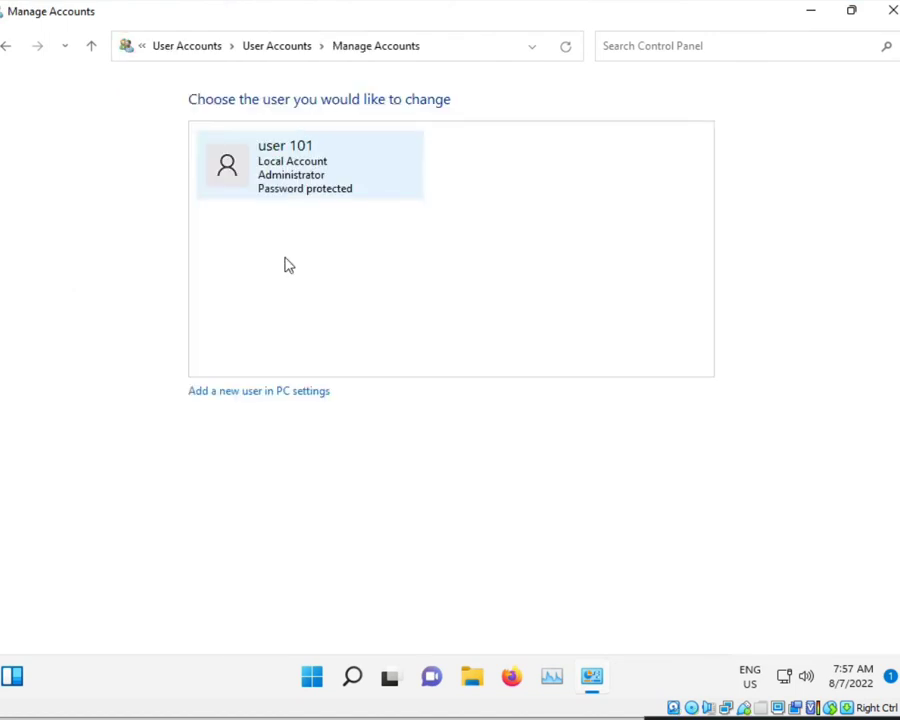
pyautogui.click(262, 391)
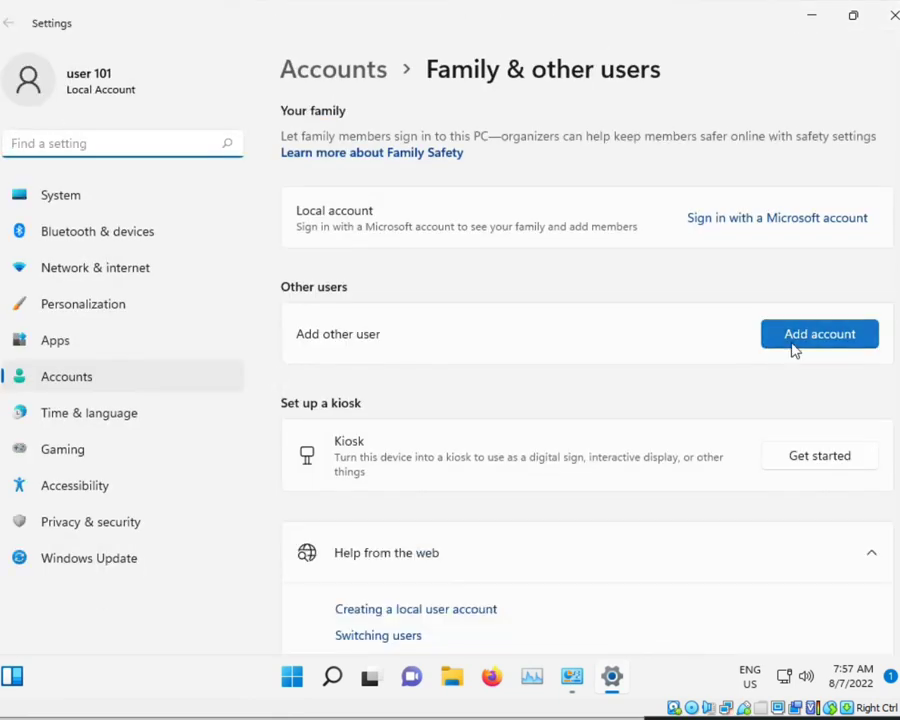
# Choose Add account under Other users to bring up the Microsoft account sign-in window.
pyautogui.click(786, 343)
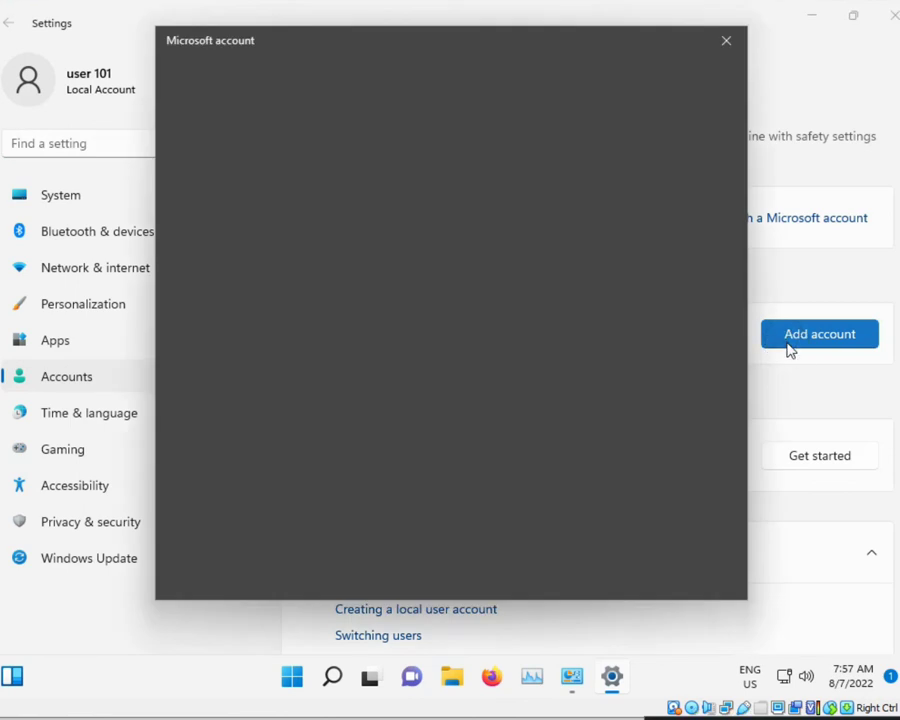